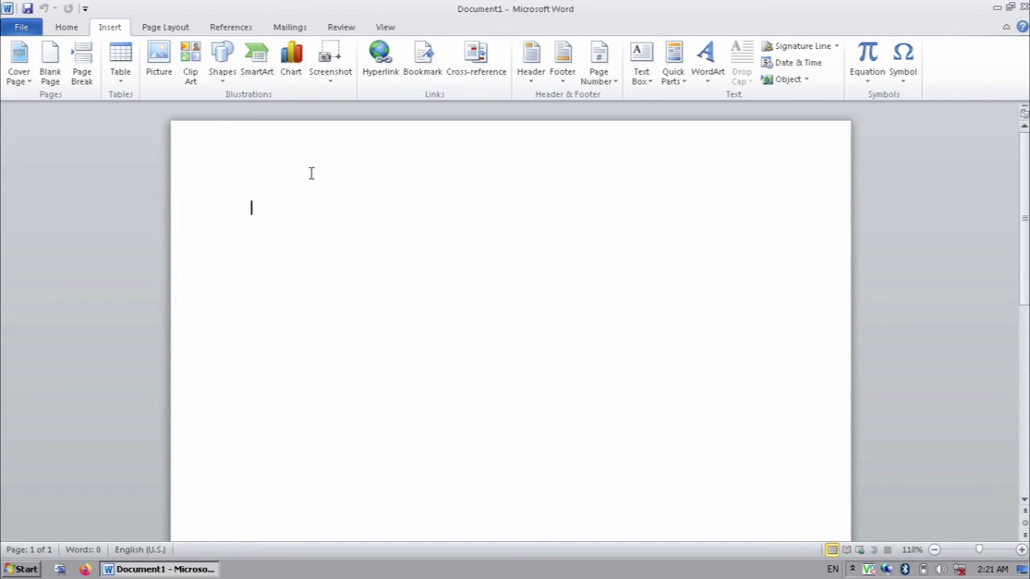
# Try inserting a table of 3 columns and 5 rows, and undo it.
pyautogui.click(119, 74)
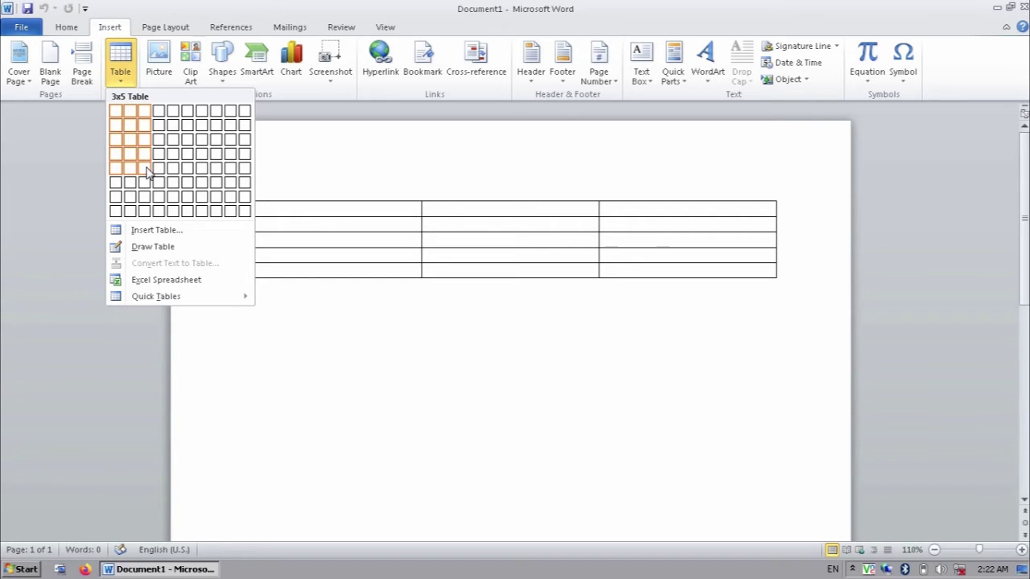
pyautogui.click(145, 168)
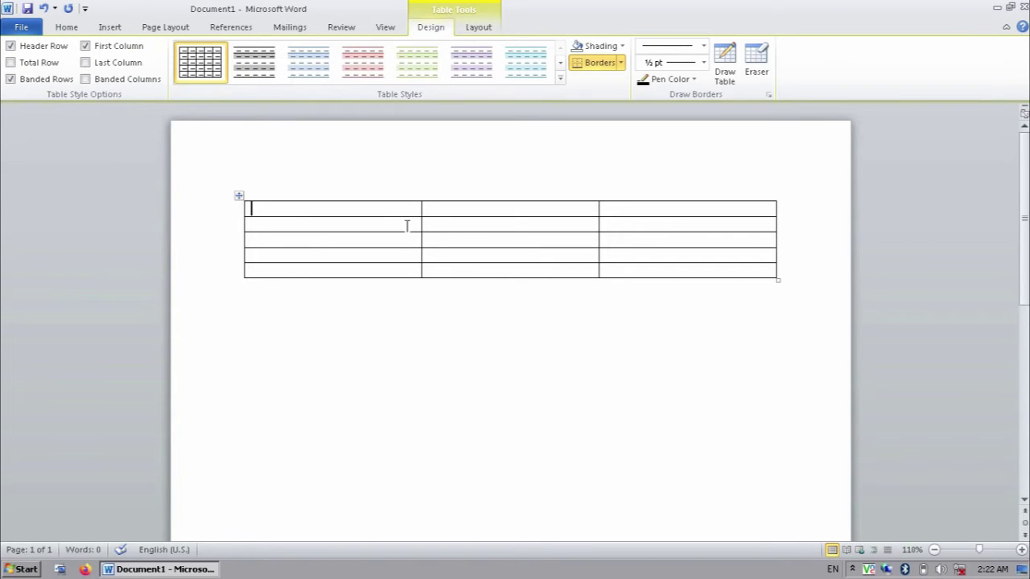
pyautogui.hotkey('ctrl', 'z')
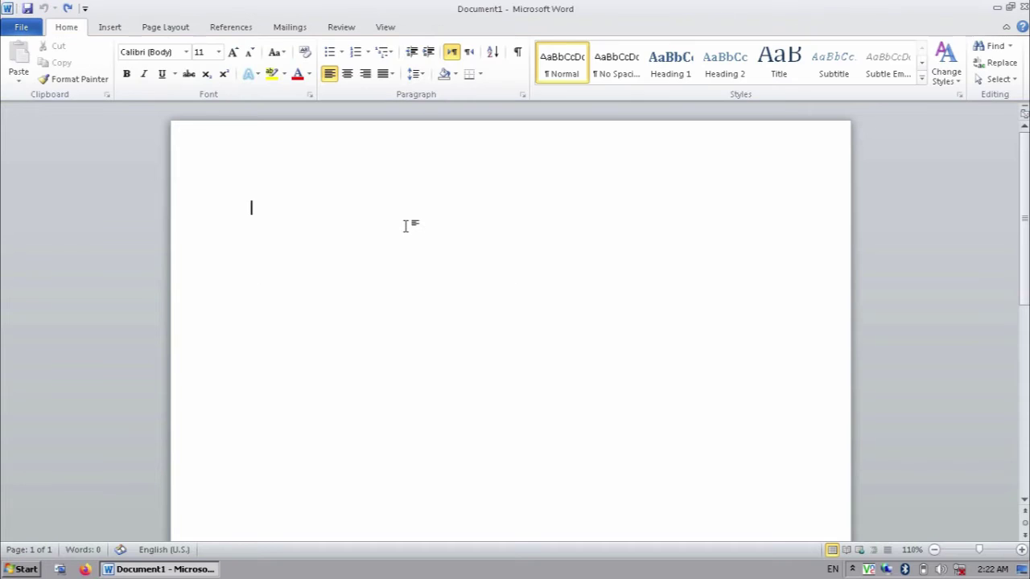
# Insert a table with 10 columns and 200 rows by specifying its exact dimensions.
pyautogui.click(110, 28)
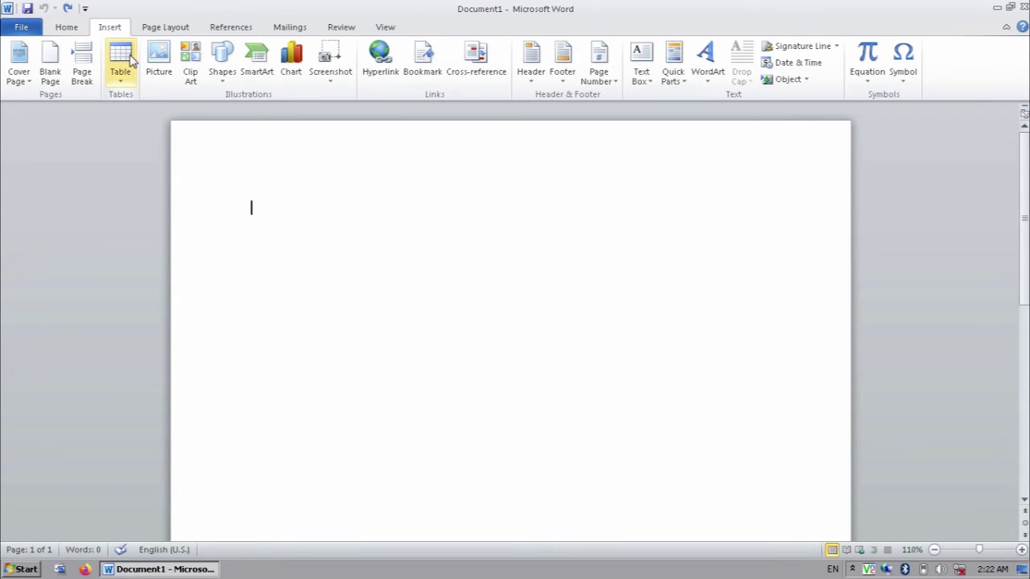
pyautogui.click(119, 63)
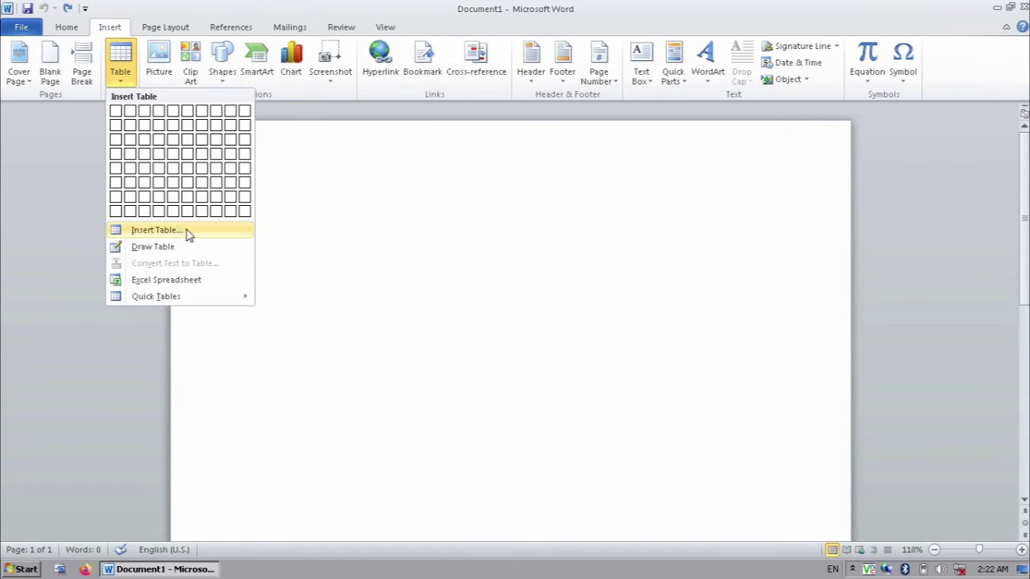
pyautogui.click(157, 230)
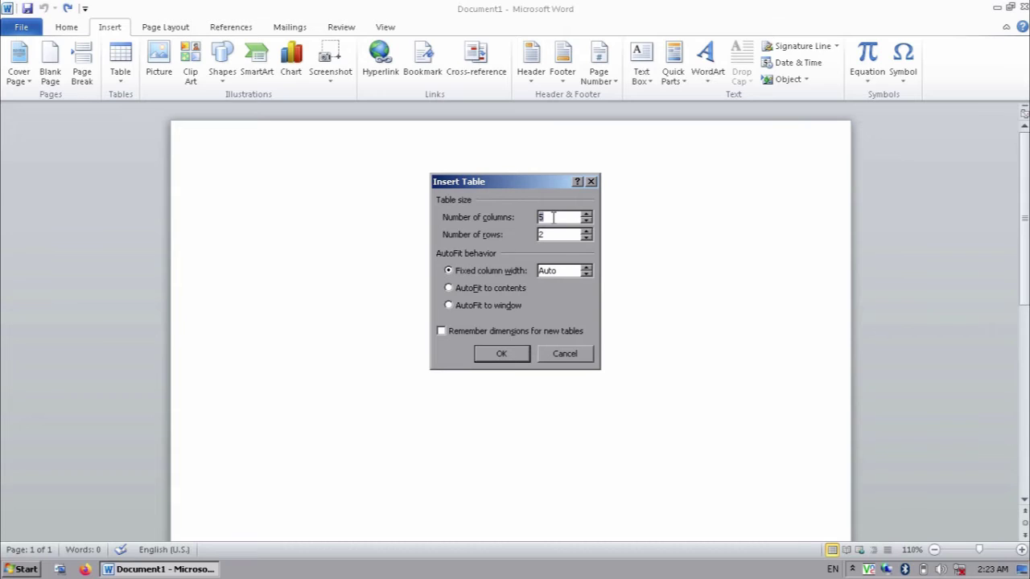
pyautogui.write('10')
pyautogui.press('Tab')
pyautogui.write('200')
pyautogui.click(491, 358)
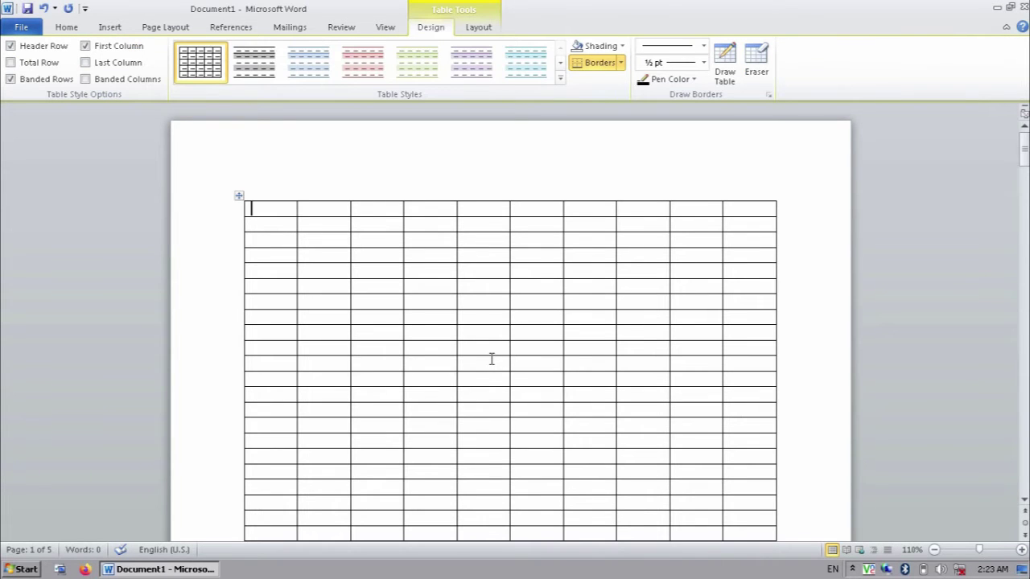
# Look through the large table's pages, return to the document start and undo the table insertion.
pyautogui.scroll(-10, 492, 362)
pyautogui.scroll(-10, 494, 369)
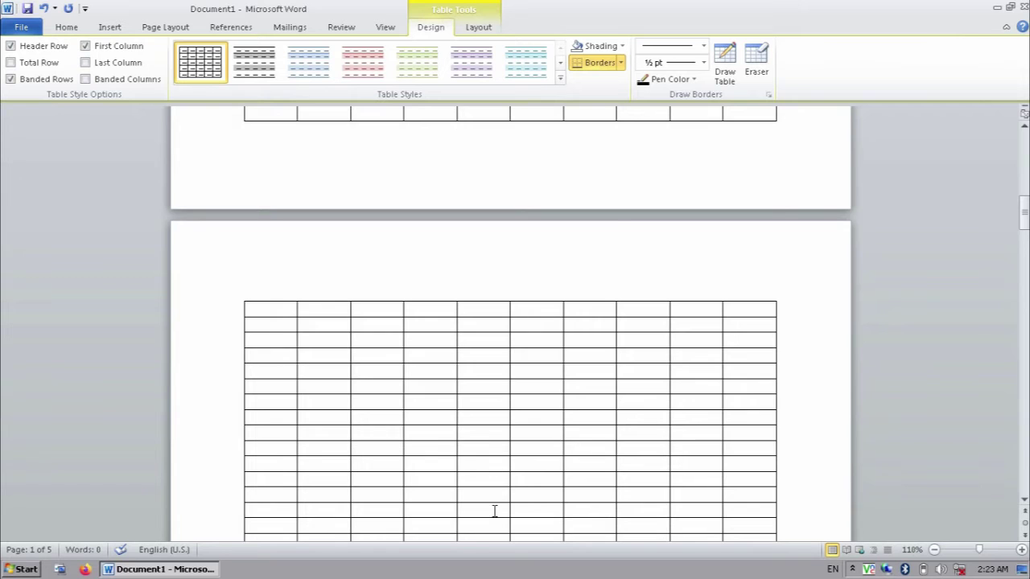
pyautogui.scroll(-5, 498, 522)
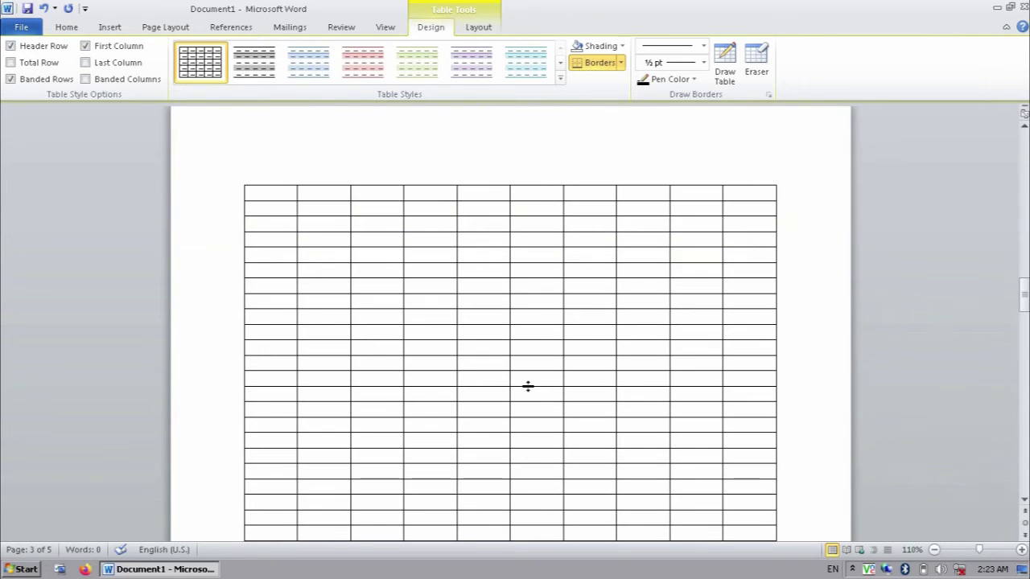
pyautogui.scroll(-5, 532, 398)
pyautogui.hotkey('ctrl', 'Home')
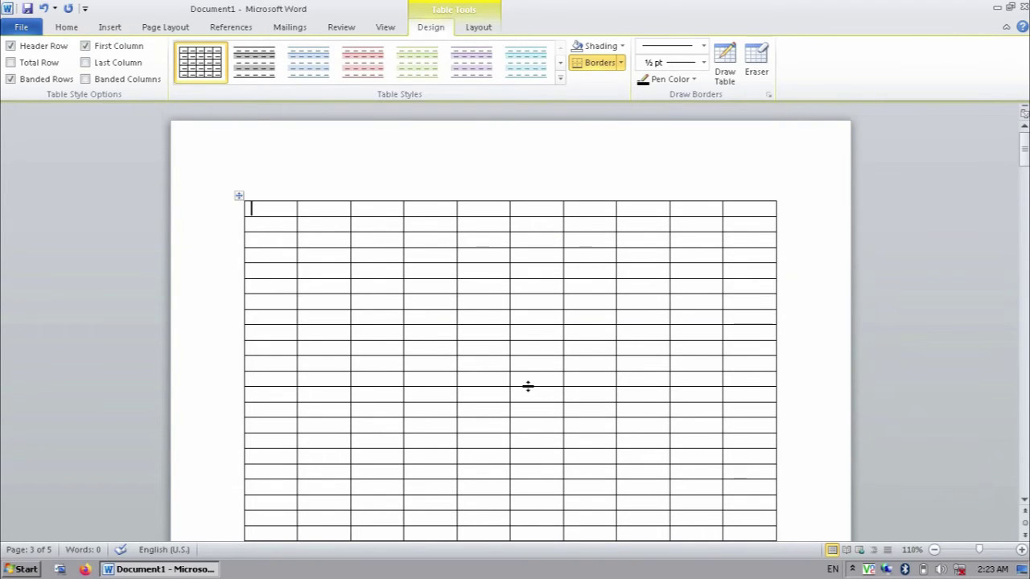
pyautogui.hotkey('ctrl', 'z')
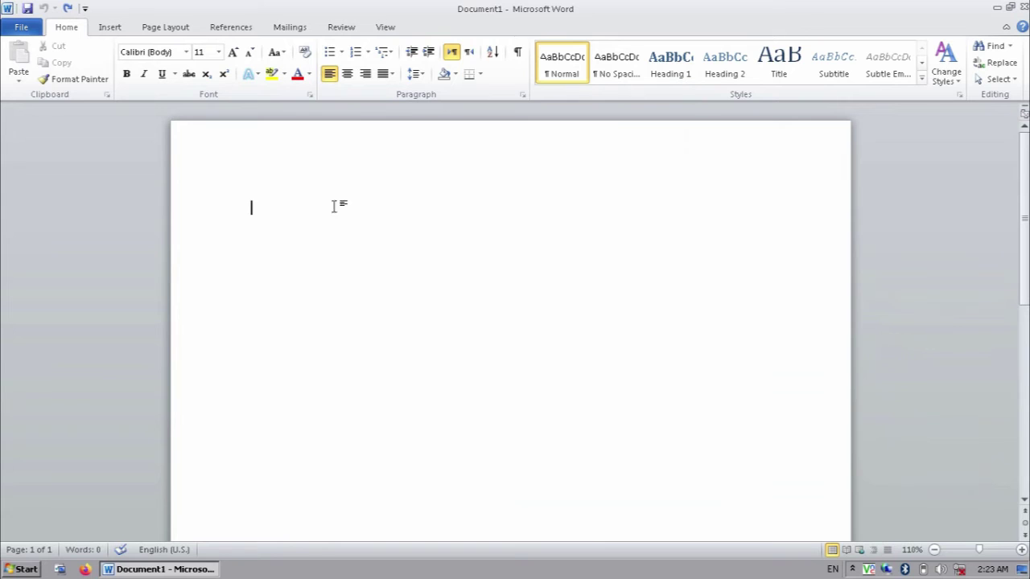
# Draw the outer border of a large freehand table across the upper half of the page.
pyautogui.click(110, 27)
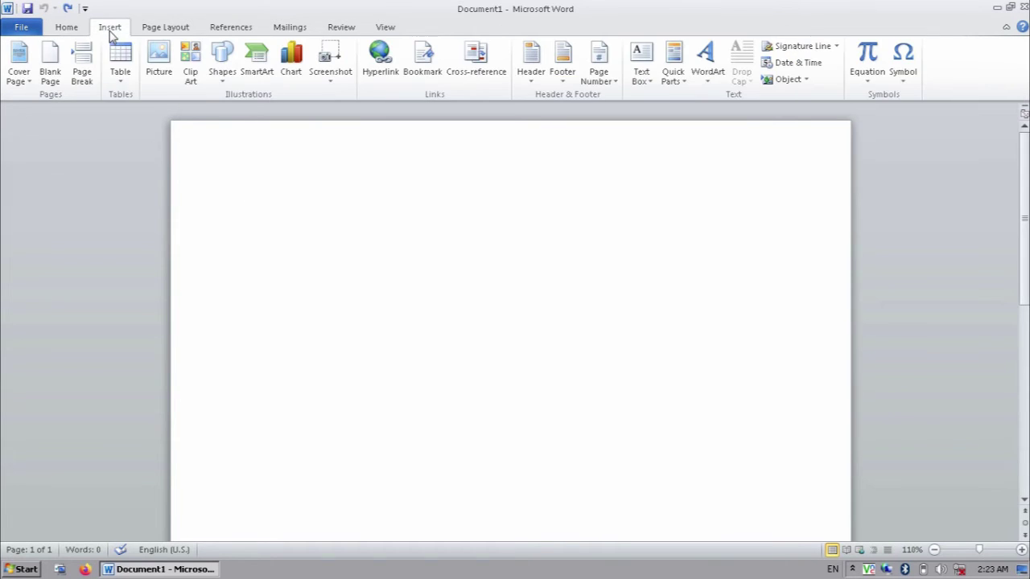
pyautogui.click(121, 65)
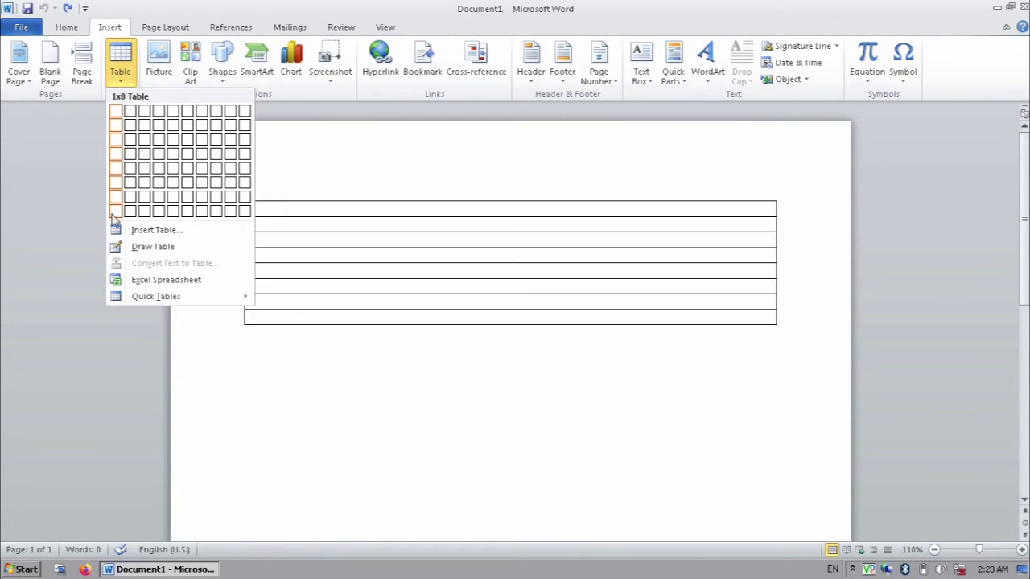
pyautogui.click(137, 250)
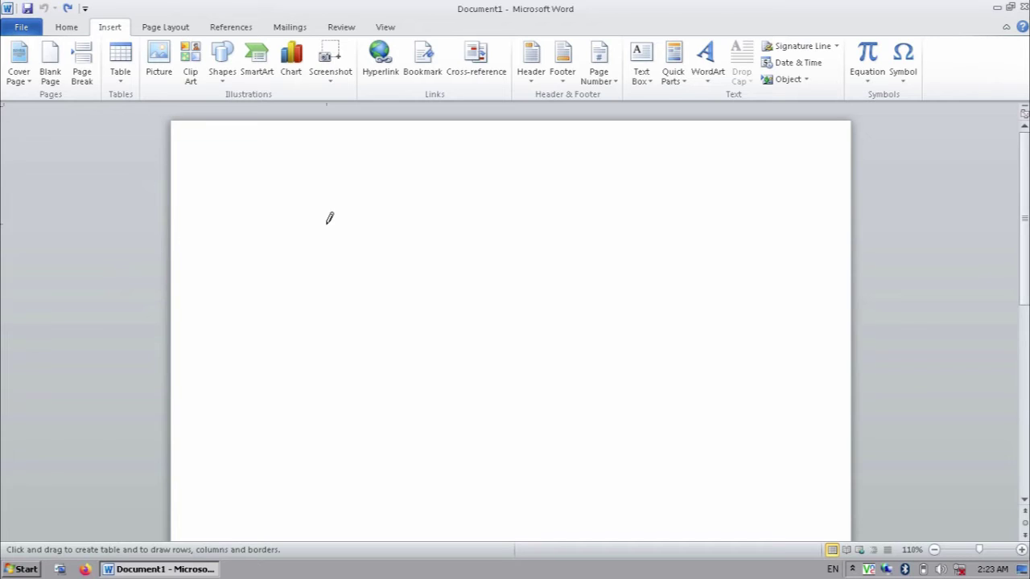
pyautogui.moveTo(286, 202)
pyautogui.mouseDown()
pyautogui.moveTo(600, 308)
pyautogui.moveTo(724, 417)
pyautogui.moveTo(749, 486)
pyautogui.mouseUp()
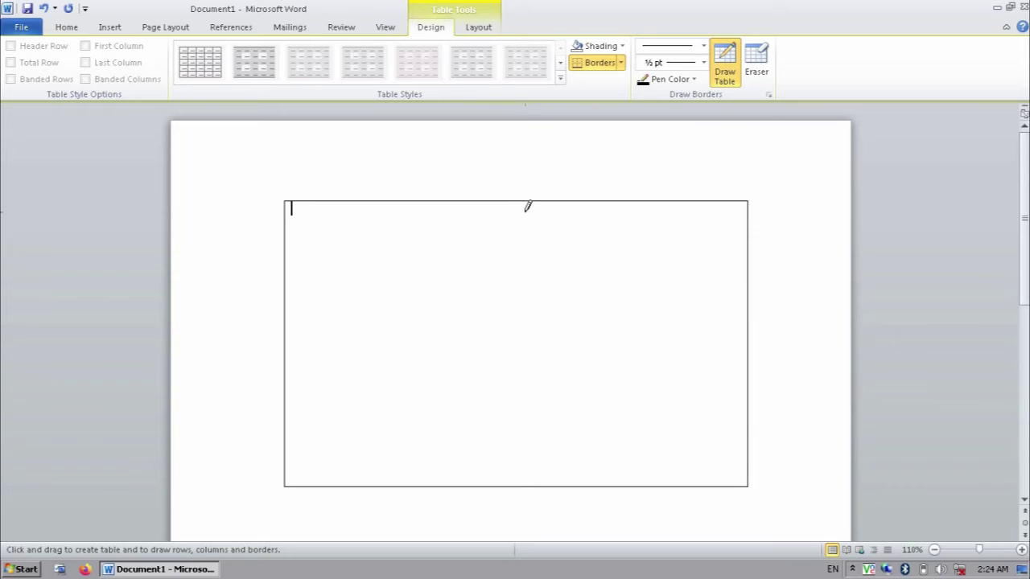
# Draw two vertical and two horizontal borders inside the outline to form three columns and three rows.
pyautogui.moveTo(525, 202); pyautogui.dragTo(522, 318)
pyautogui.moveTo(522, 360); pyautogui.dragTo(525, 361)
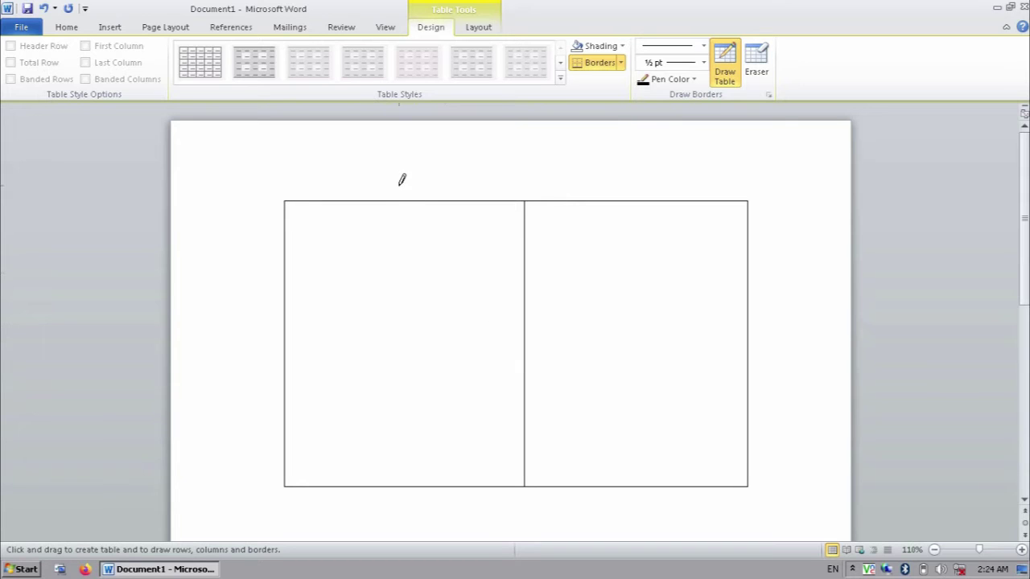
pyautogui.moveTo(400, 200); pyautogui.dragTo(400, 349)
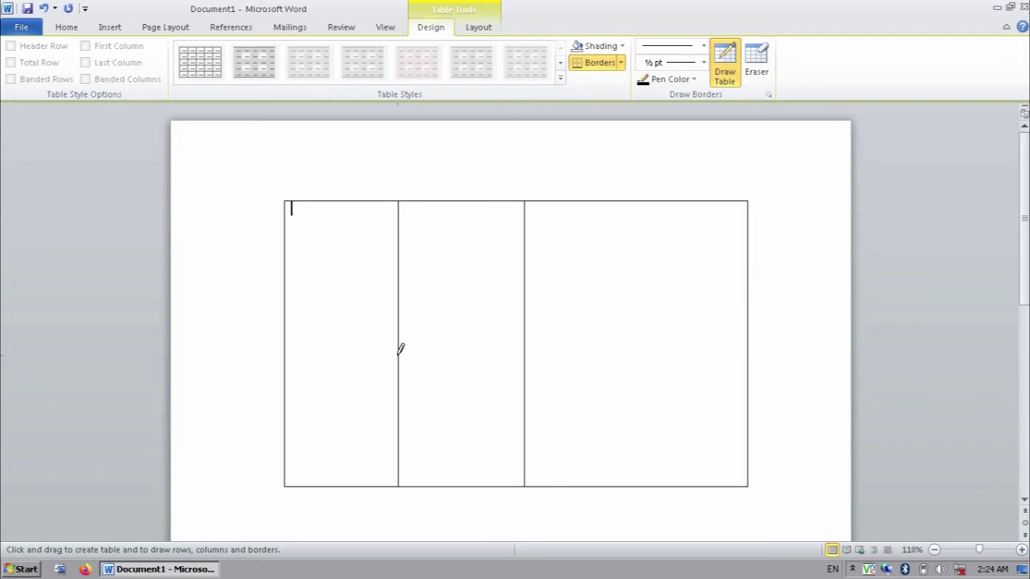
pyautogui.moveTo(287, 274); pyautogui.dragTo(651, 277)
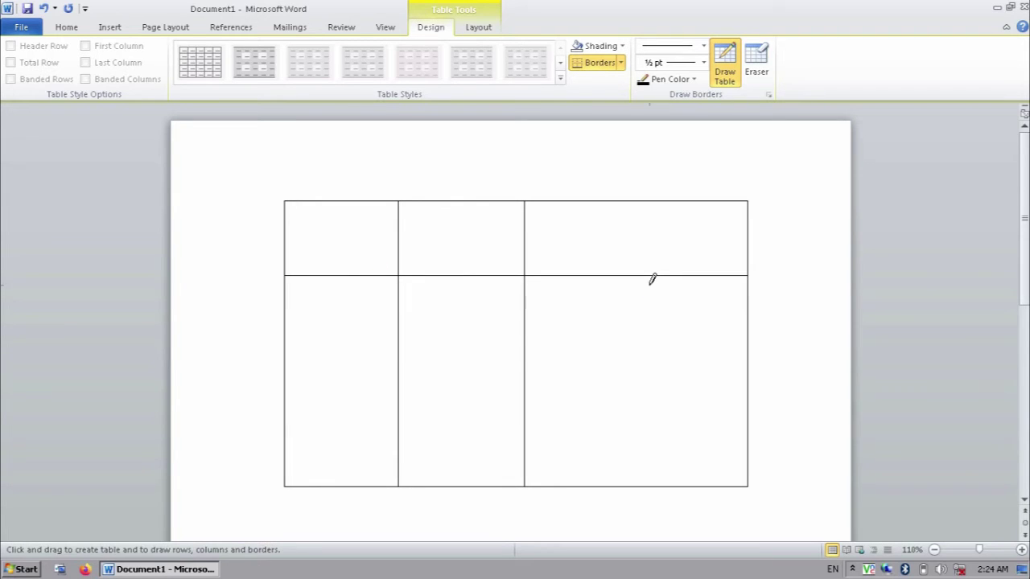
pyautogui.moveTo(289, 319); pyautogui.dragTo(676, 319)
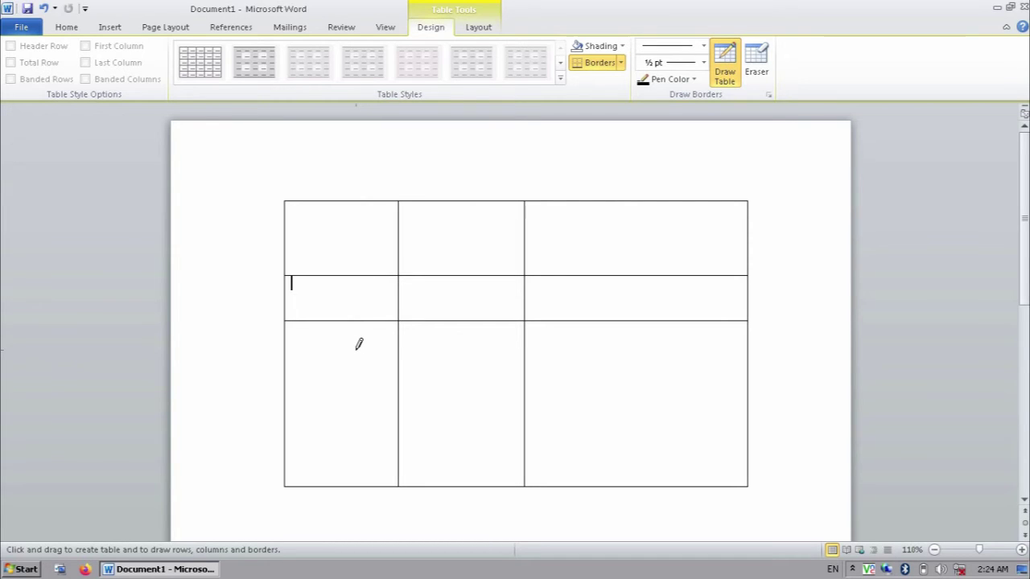
# Place the cursor in the table's first cell and switch off table drawing.
pyautogui.click(348, 228)
pyautogui.click(100, 31)
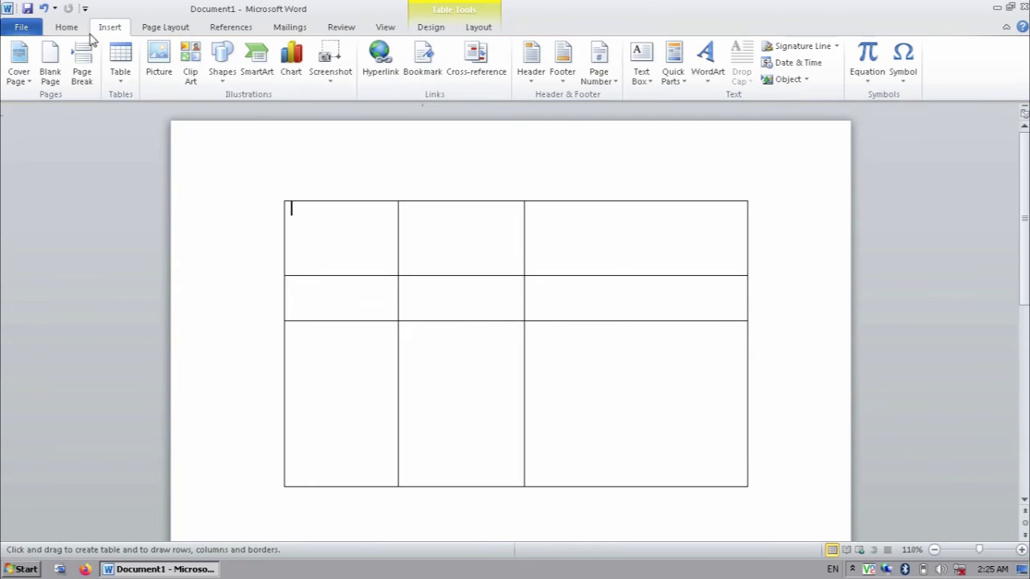
pyautogui.click(117, 80)
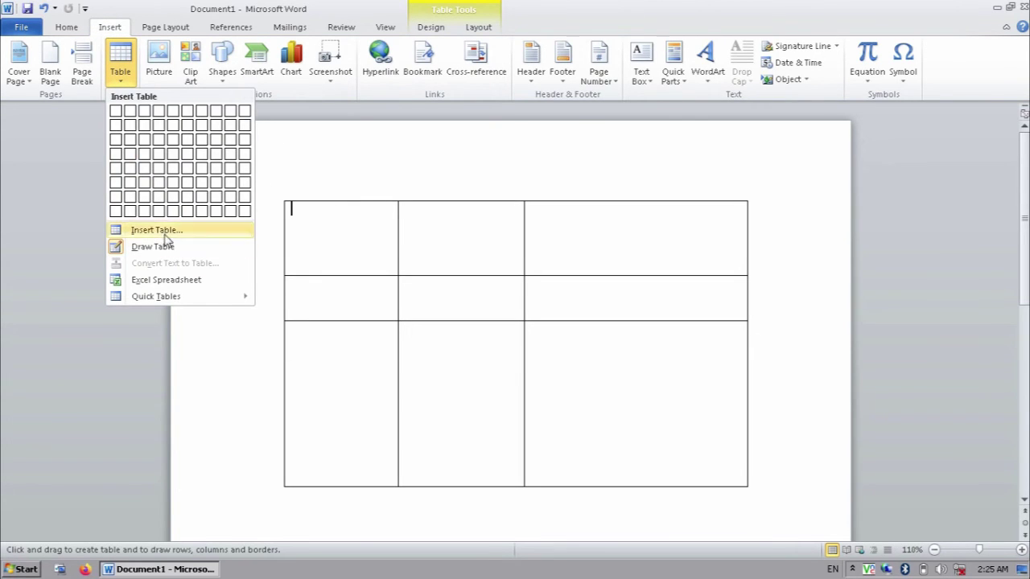
pyautogui.click(326, 302)
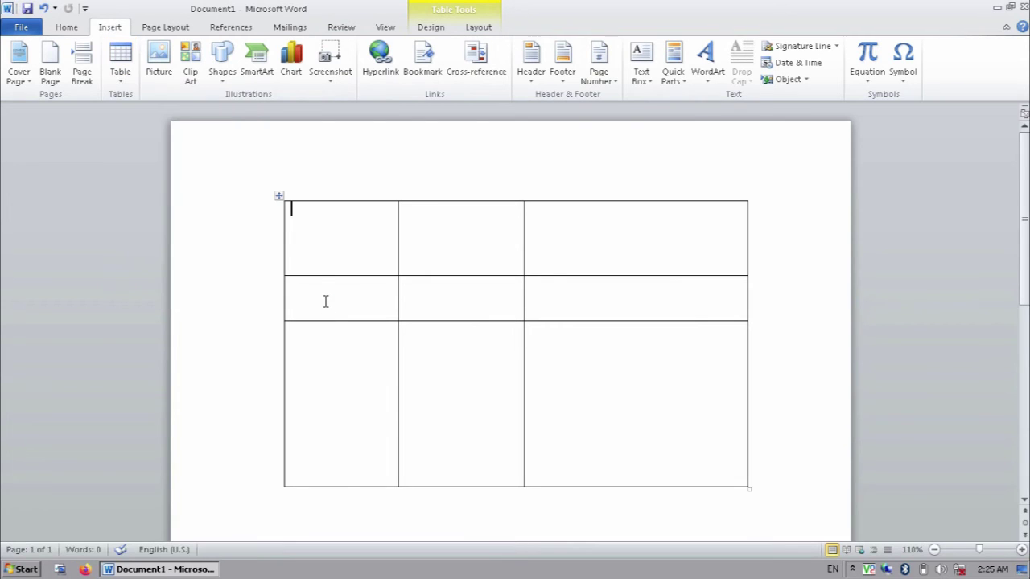
pyautogui.click(431, 28)
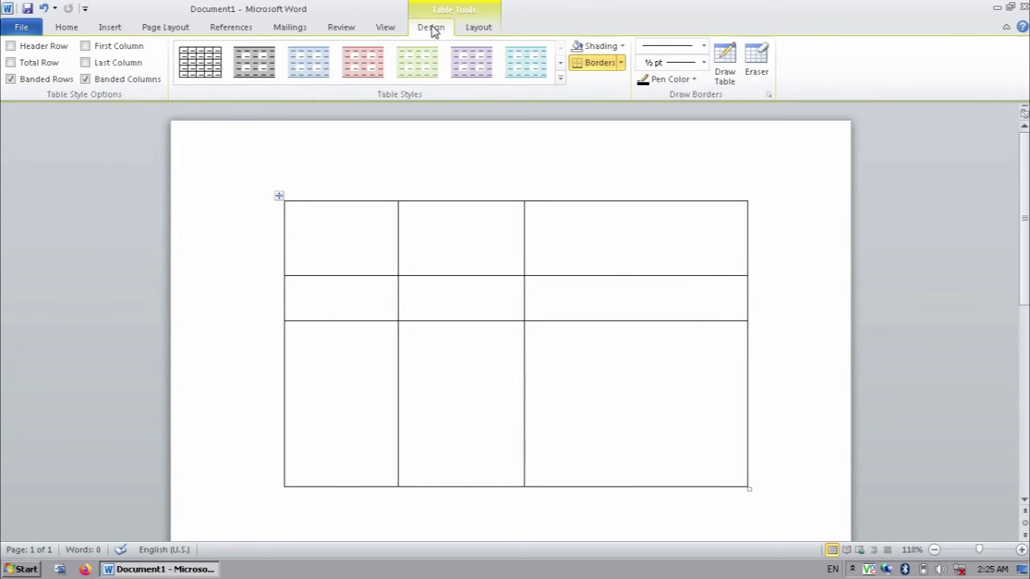
pyautogui.click(725, 76)
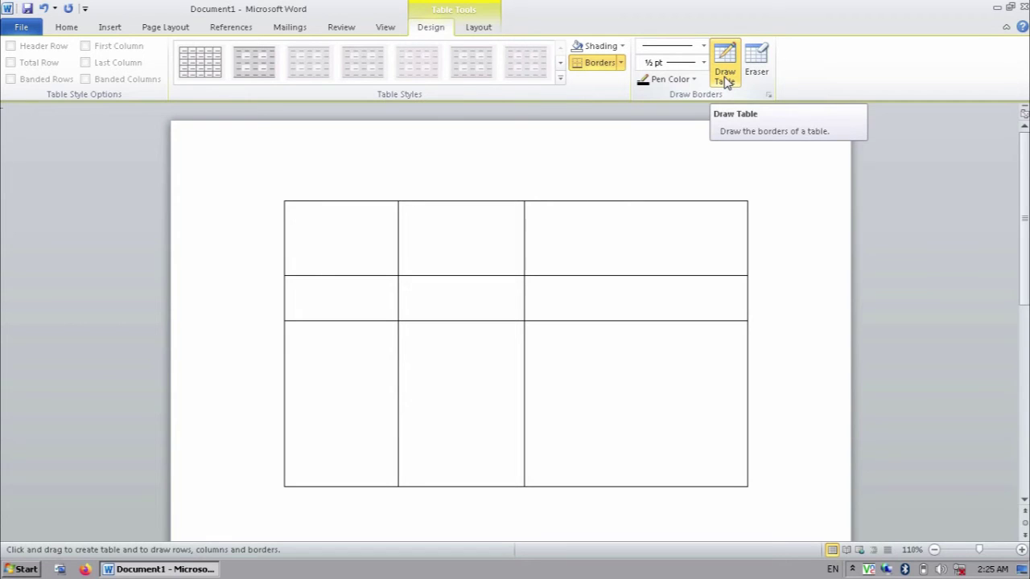
pyautogui.click(726, 80)
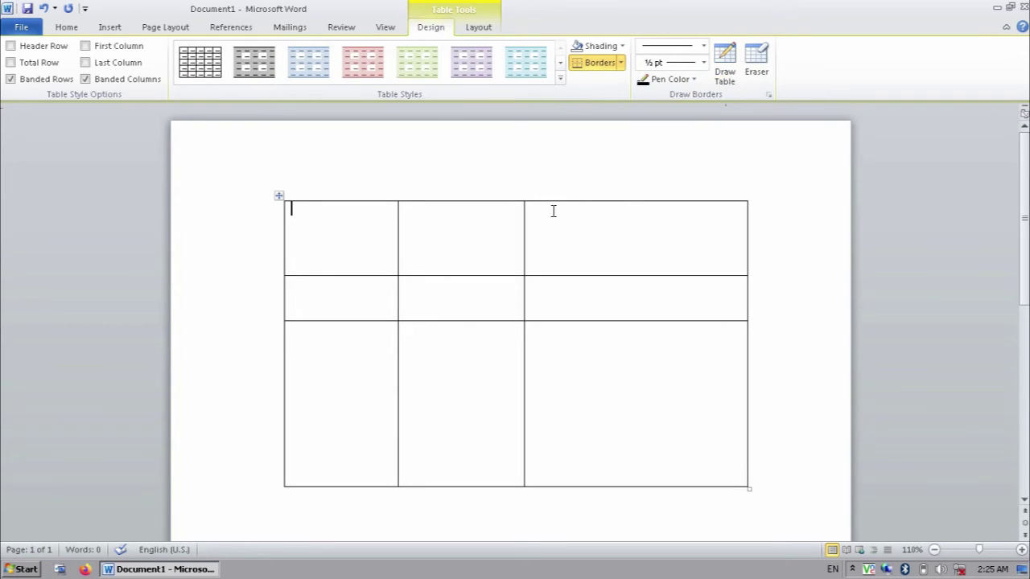
# Enter placeholder text "asdfasdaas" and "dsafasdf" in the first two cells, and leave the third cell empty.
pyautogui.write('asdfasdaas')
pyautogui.press('Tab')
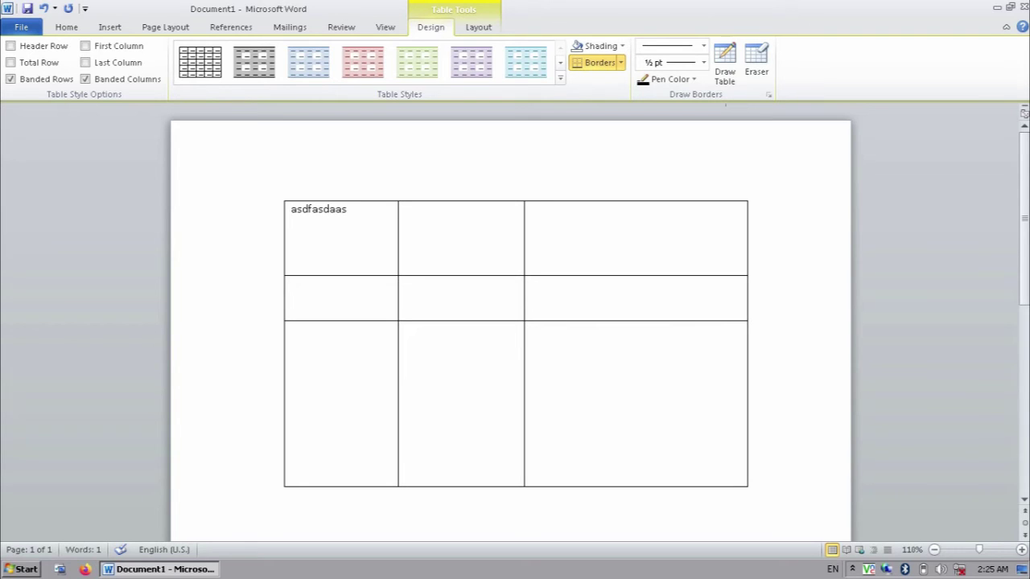
pyautogui.write('dsafasdf')
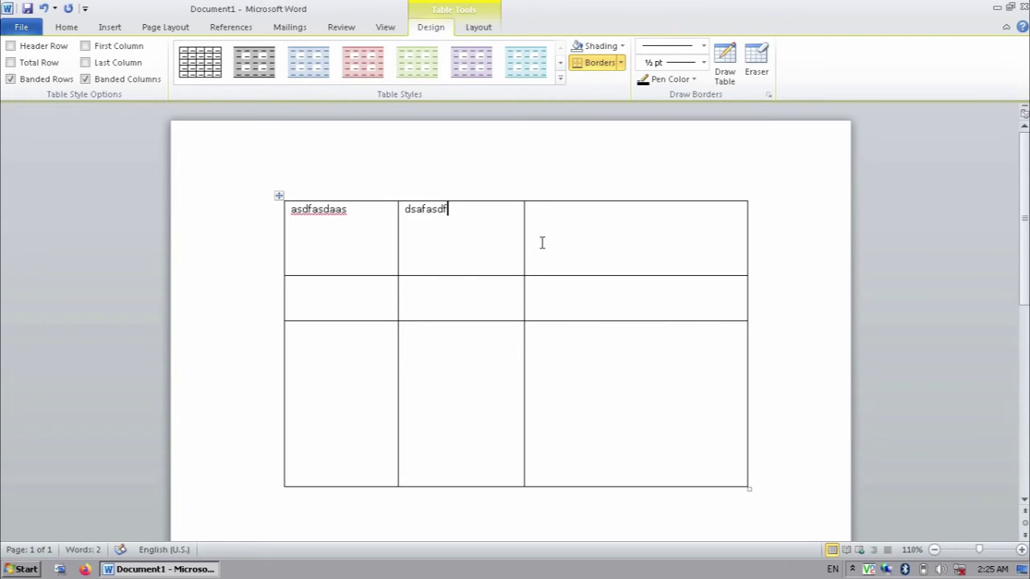
pyautogui.click(542, 243)
pyautogui.write('sdf')
pyautogui.press('BackSpace')
pyautogui.press('BackSpace')
pyautogui.press('BackSpace')
# Replace the placeholder text in the first two header cells with "Roll" and "Name".
pyautogui.hotkey('shift', 'Tab')
pyautogui.press('Left')
pyautogui.press('Left')
pyautogui.hotkey('shift', 'Home')
pyautogui.write('Roll')
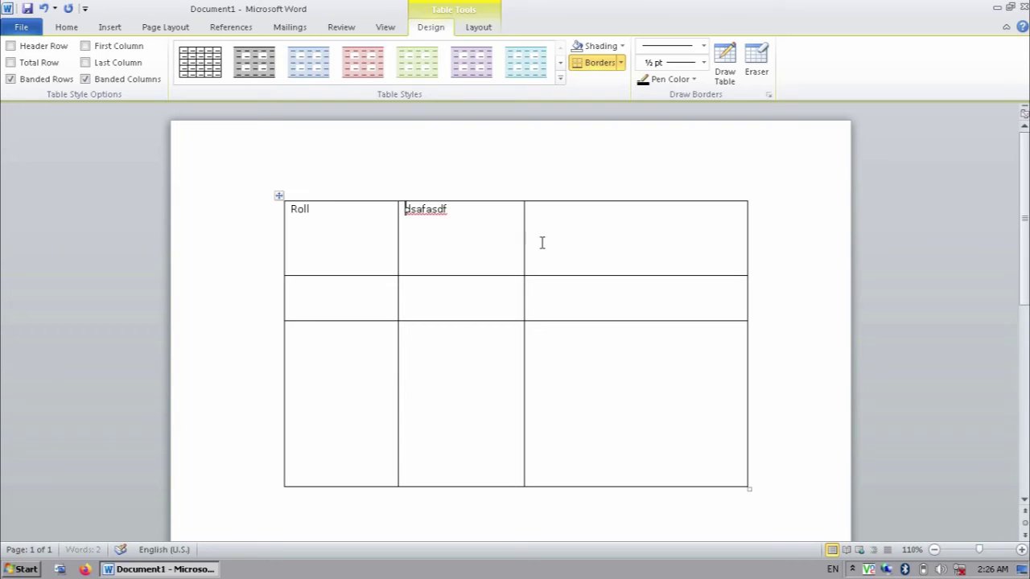
pyautogui.press('Tab')
pyautogui.write('Name')
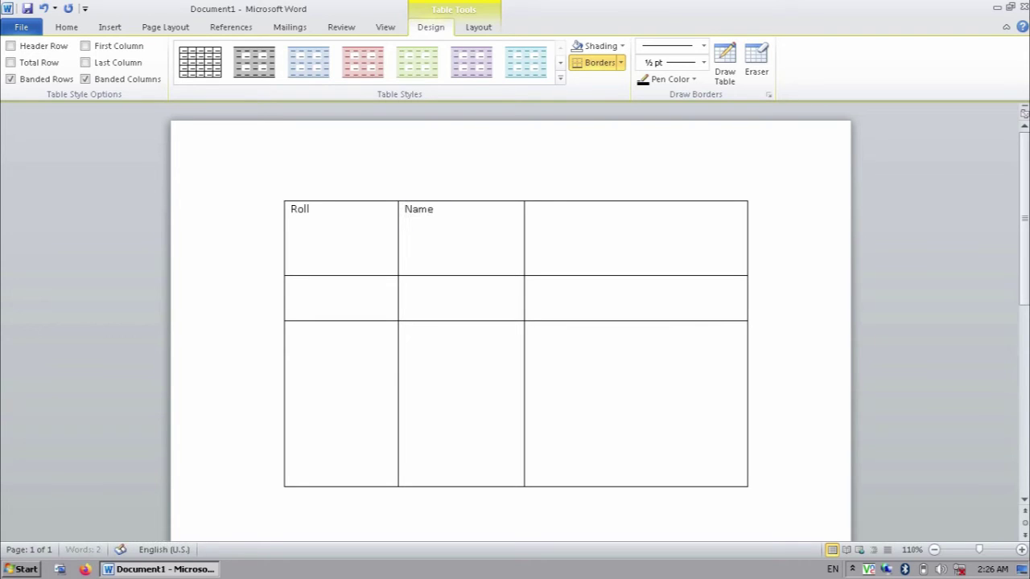
# Enter "Father Name" as the heading of the third column.
pyautogui.press('Tab')
pyautogui.write('Fat')
pyautogui.write('her Name')
pyautogui.press('BackSpace')
pyautogui.press('BackSpace')
pyautogui.write('e')
pyautogui.press('BackSpace')
pyautogui.write('me')
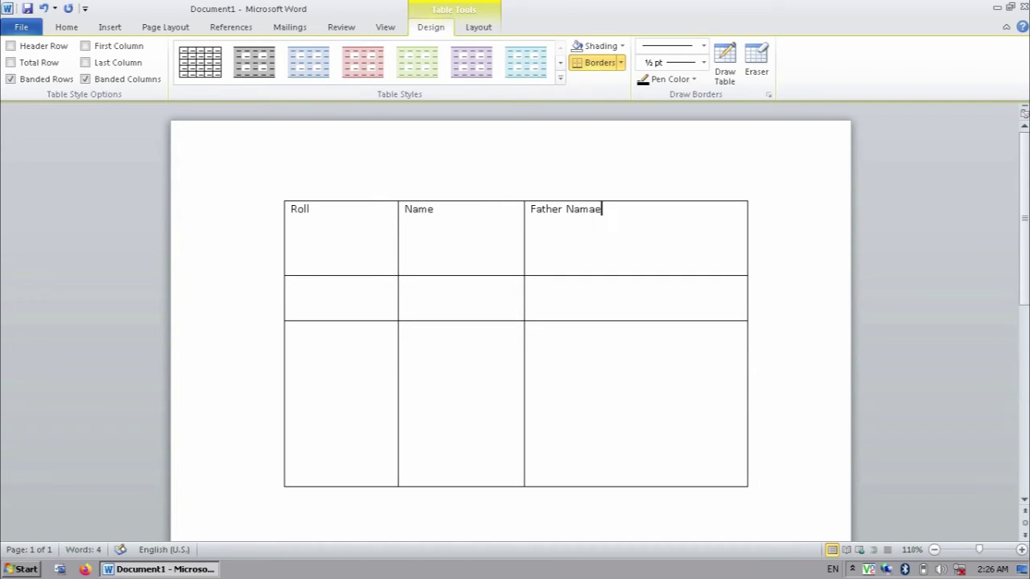
# Fill the second row with roll number 01, the student's name and the father's name.
pyautogui.press('Down')
pyautogui.press('Left')
pyautogui.press('Left')
pyautogui.write('01')
pyautogui.press('Tab')
pyautogui.write('Arfeen ')
pyautogui.write('Yasin')
# Fill the third row with roll number 02, the student's name and the father's name.
pyautogui.press('Down')
pyautogui.press('Left')
pyautogui.write('02')
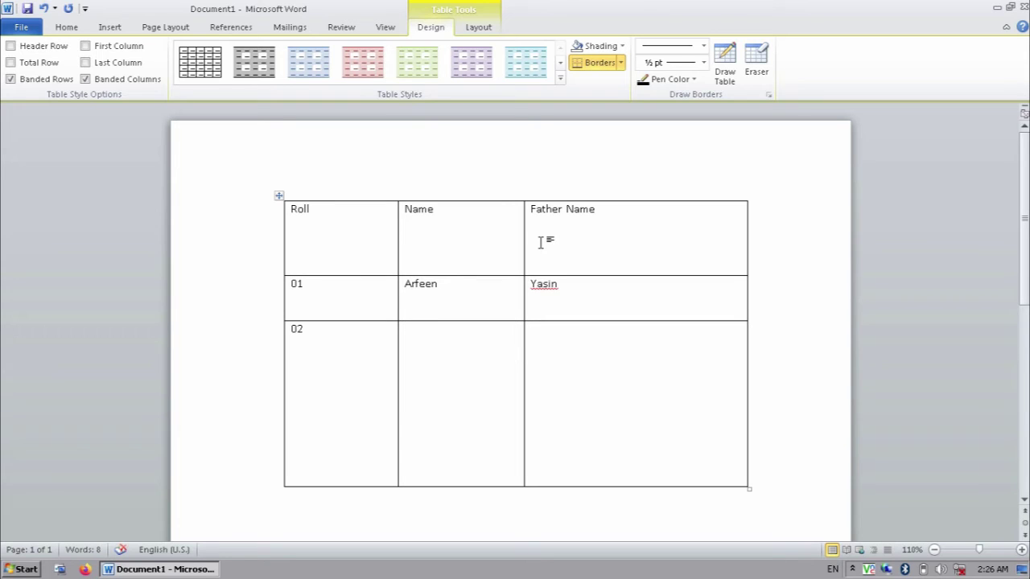
pyautogui.press('Tab')
pyautogui.write('Kashif')
pyautogui.press('Tab')
pyautogui.write('Raza')
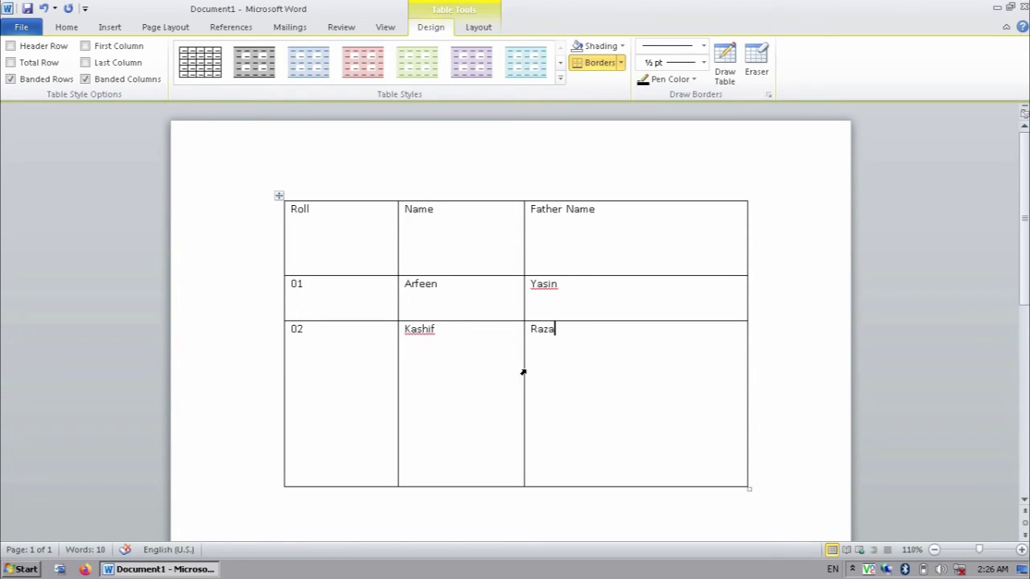
# Draw a horizontal border across the tall bottom row, below the 02 entry, to add a fourth row.
pyautogui.click(726, 69)
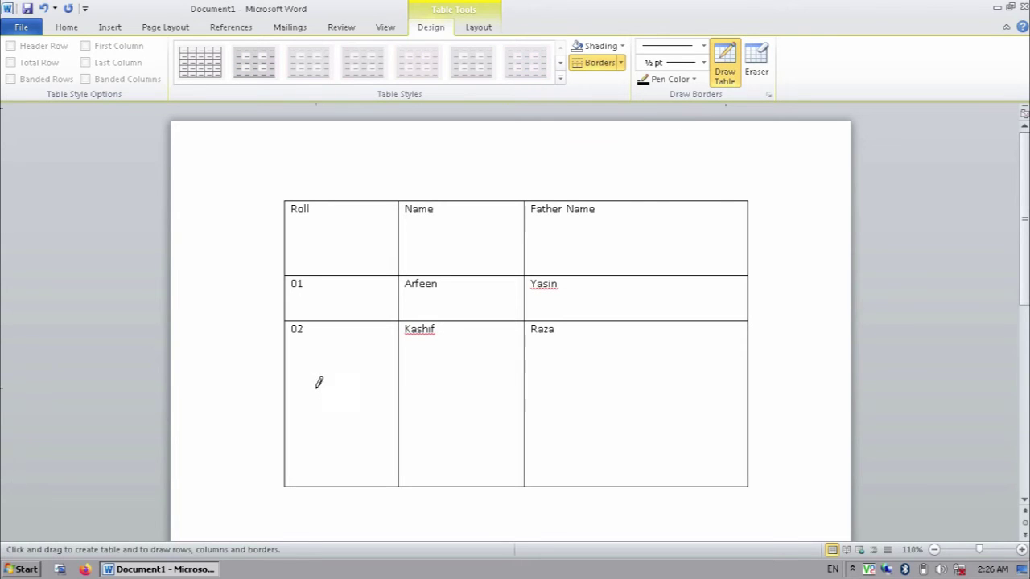
pyautogui.moveTo(290, 370); pyautogui.dragTo(572, 383)
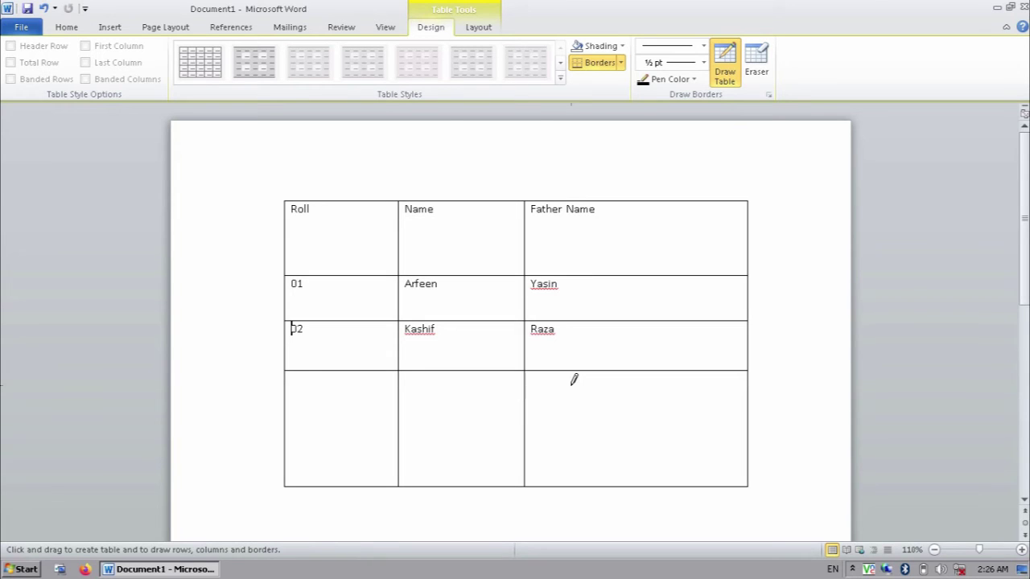
# Erase the border below Father Name, the border between 02 and the student's name, and the border between the Roll and Name headings.
pyautogui.click(767, 86)
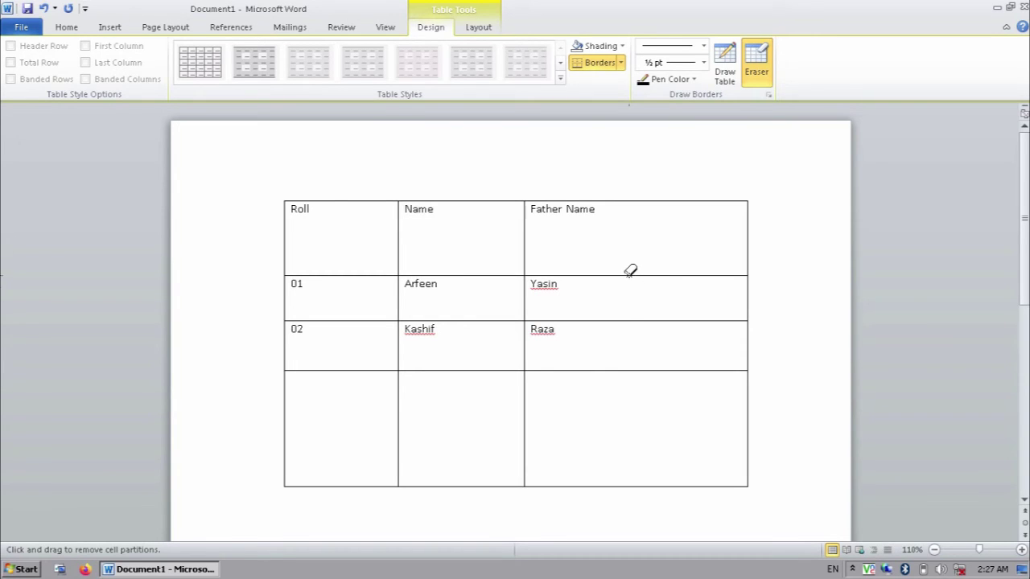
pyautogui.click(631, 276)
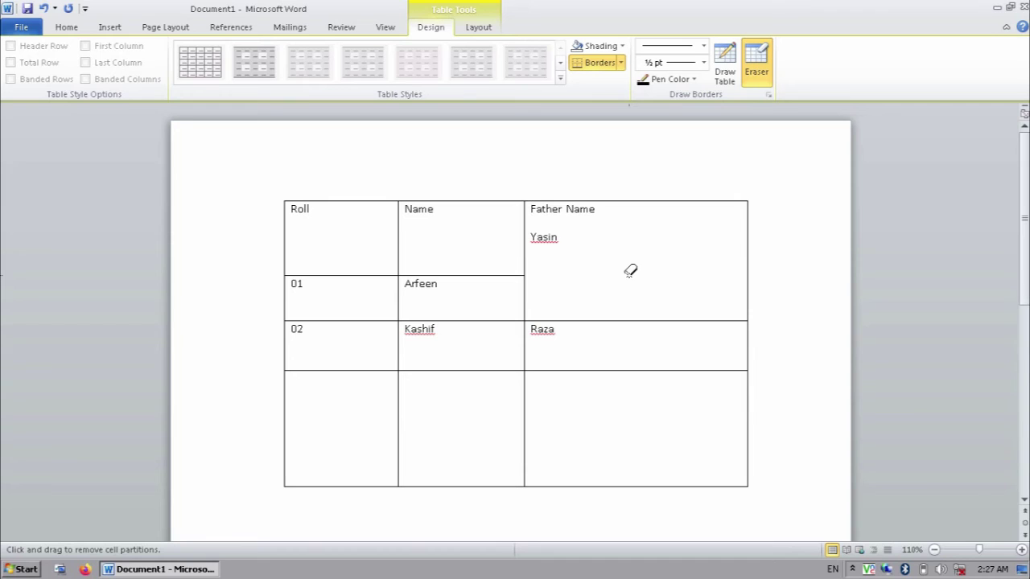
pyautogui.click(399, 345)
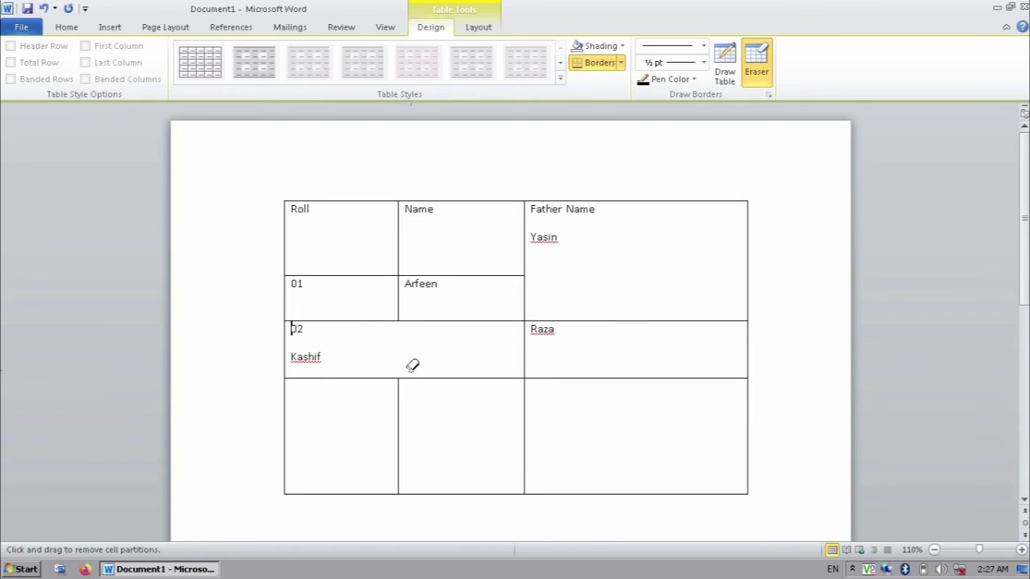
pyautogui.click(397, 245)
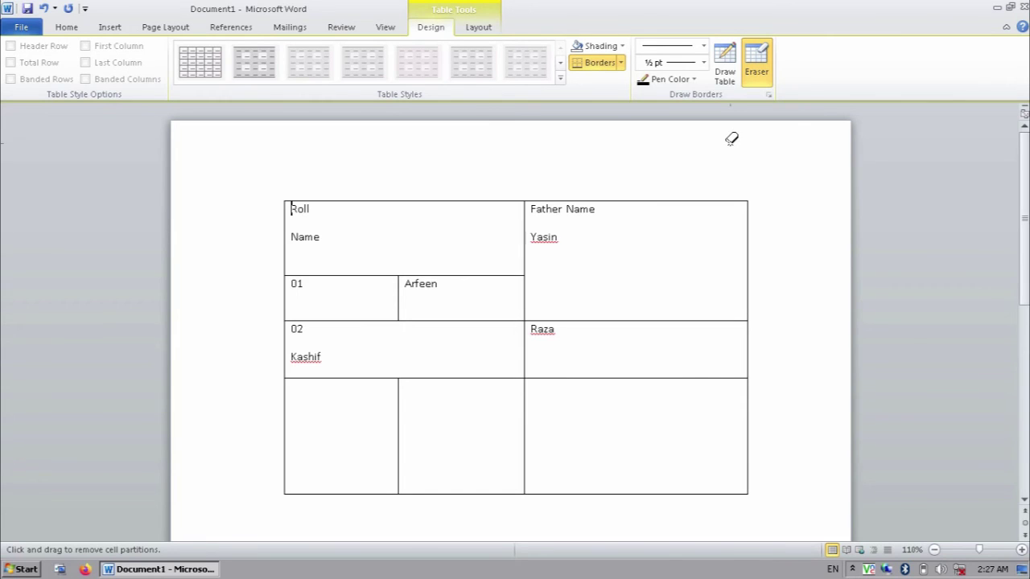
# Draw a horizontal border across the merged Father Name cell, just below its second line of text.
pyautogui.click(726, 70)
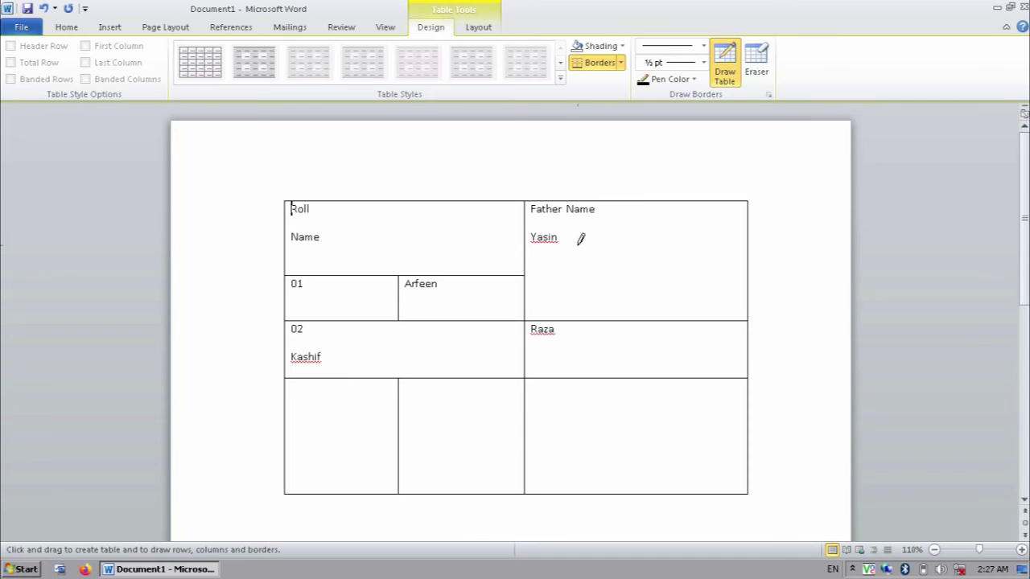
pyautogui.moveTo(526, 254)
pyautogui.mouseDown()
pyautogui.moveTo(667, 231)
pyautogui.moveTo(754, 236)
pyautogui.moveTo(744, 255)
pyautogui.mouseUp()
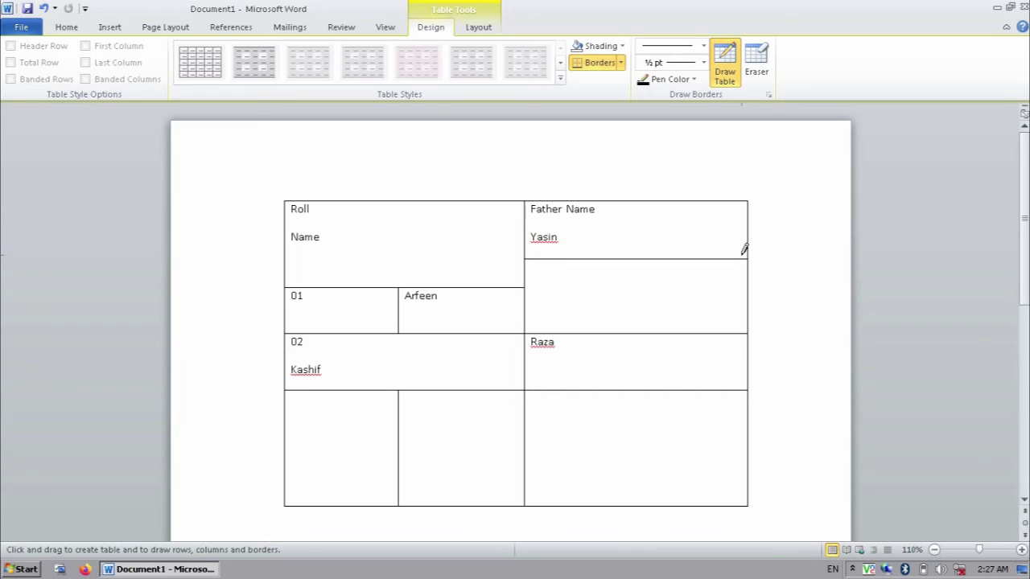
# Erase the whole drawn table with the Eraser, leaving the page blank.
pyautogui.click(756, 71)
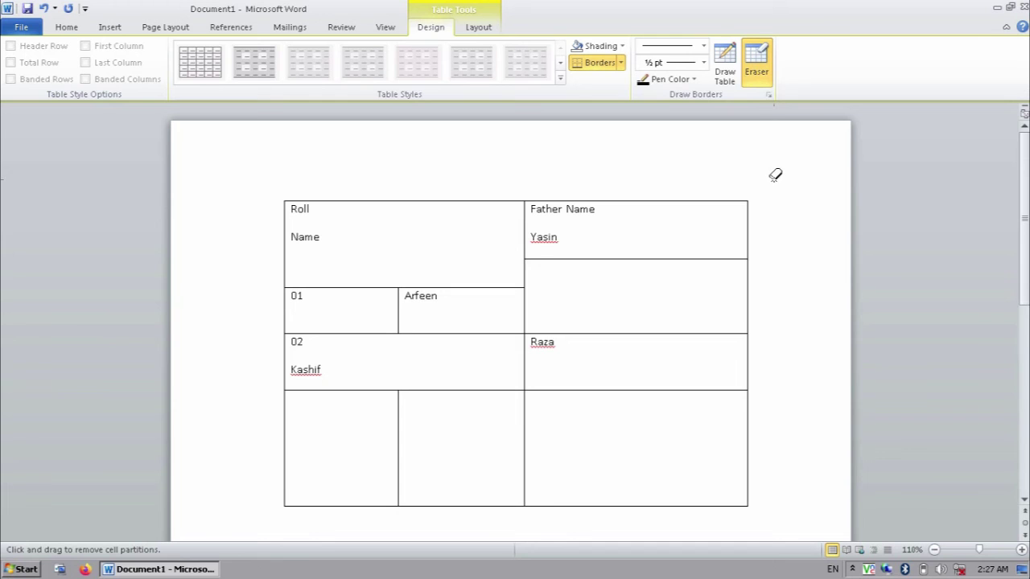
pyautogui.moveTo(775, 175)
pyautogui.mouseDown()
pyautogui.moveTo(681, 271)
pyautogui.moveTo(315, 414)
pyautogui.moveTo(215, 541)
pyautogui.moveTo(260, 428)
pyautogui.mouseUp()
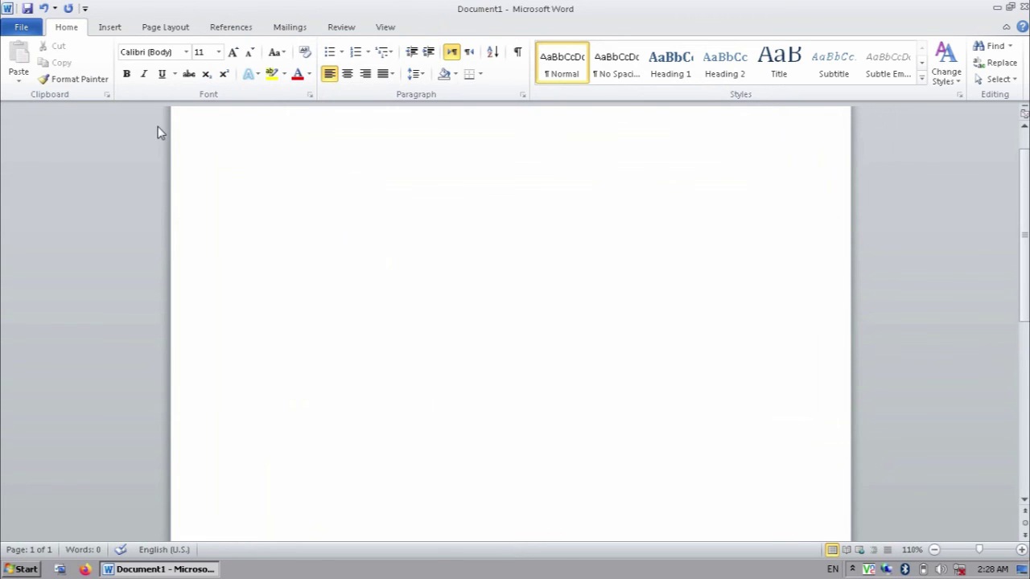
# Insert a table with four columns and three rows into the blank document.
pyautogui.click(109, 28)
pyautogui.click(119, 74)
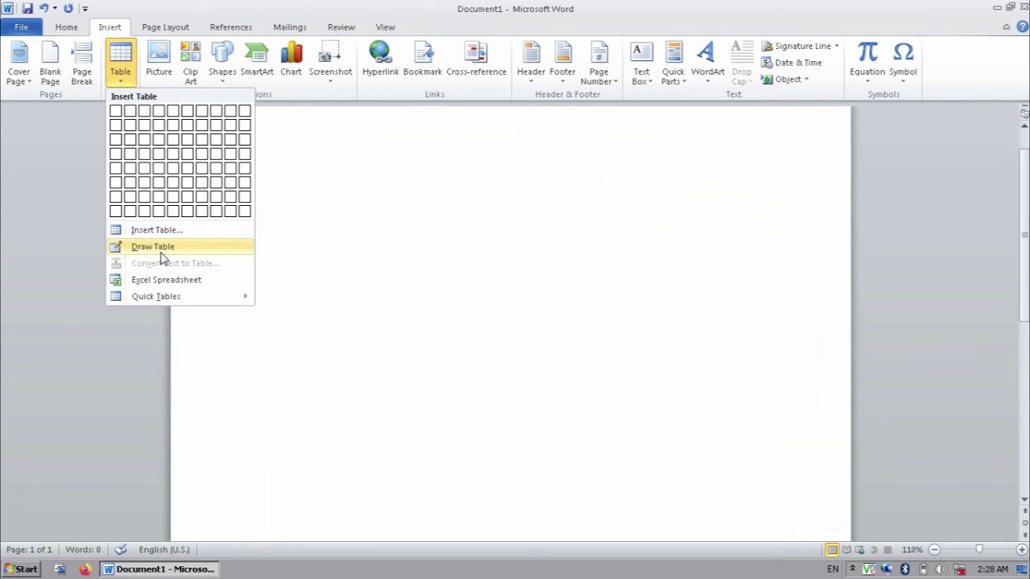
pyautogui.click(303, 223)
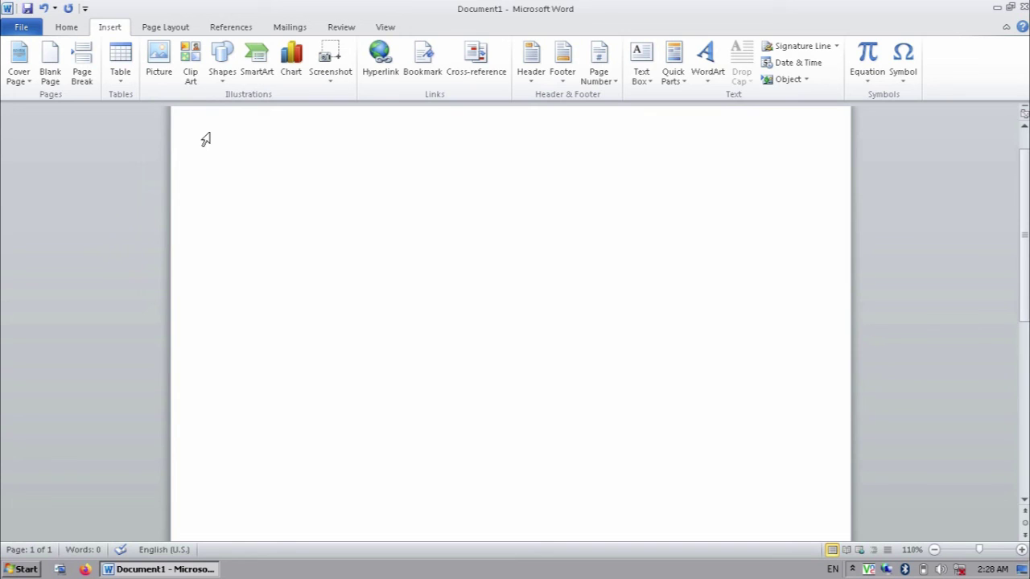
pyautogui.click(121, 58)
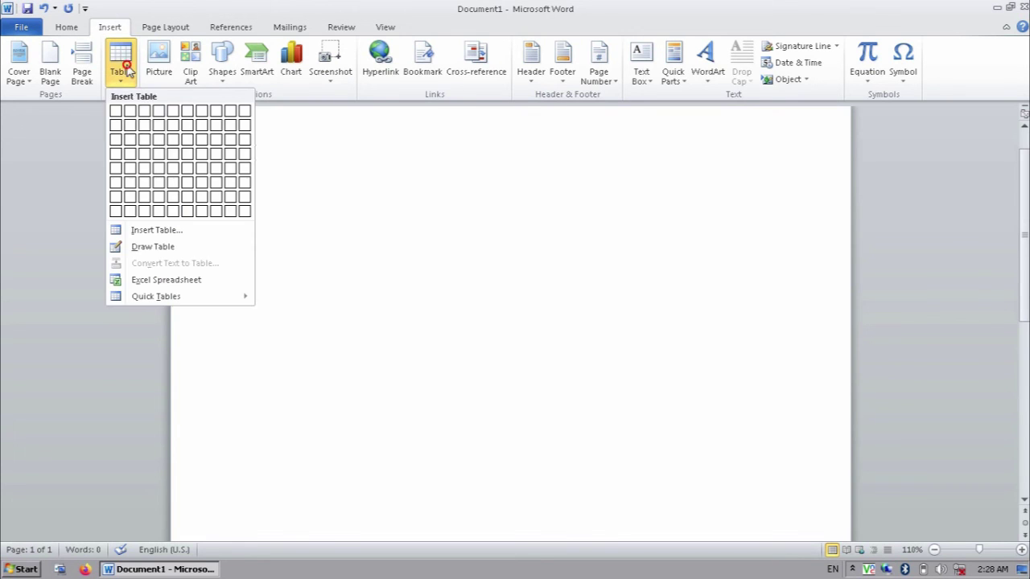
pyautogui.click(163, 141)
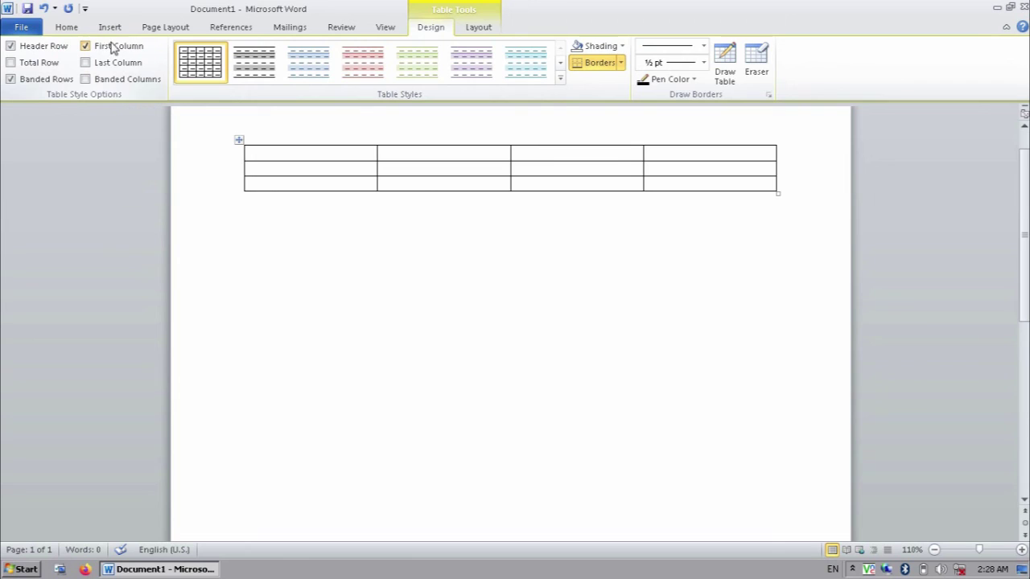
# Fill the table's first row with the headings NAme, Father, Class and Date.
pyautogui.write('NAme')
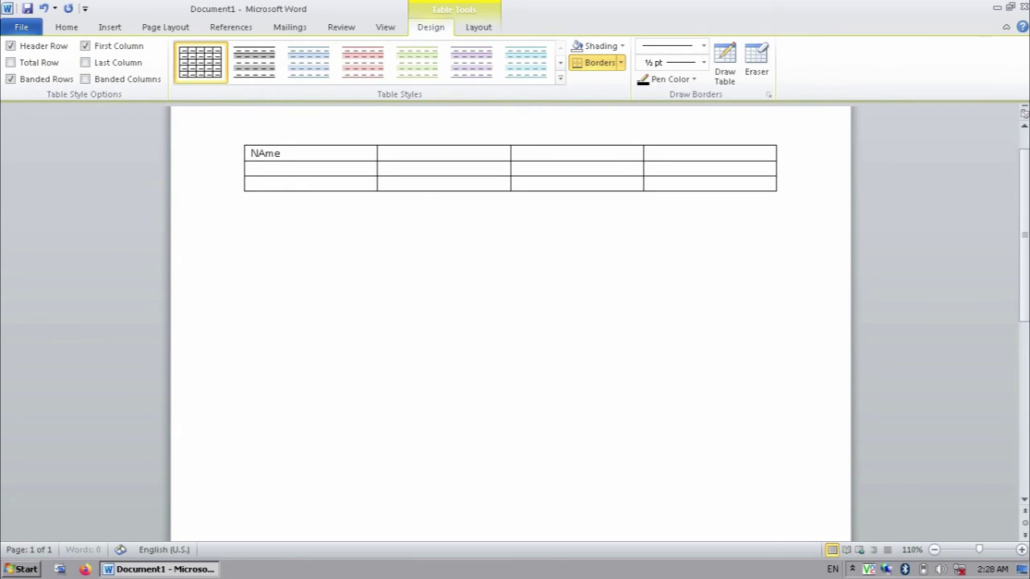
pyautogui.press('Tab')
pyautogui.write('Father')
pyautogui.press('Tab')
pyautogui.write('Class')
pyautogui.press('Tab')
pyautogui.write('DAte')
pyautogui.press('Tab')
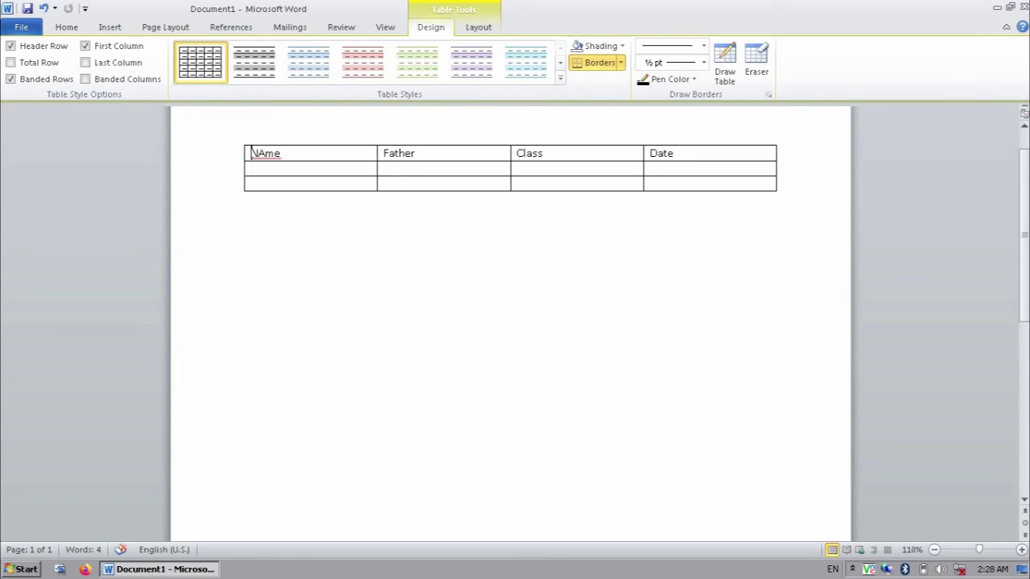
# Correct the capitalization of the first column's heading to "Name".
pyautogui.doubleClick(262, 153)
pyautogui.write('Name')
pyautogui.click(285, 172)
pyautogui.click(66, 28)
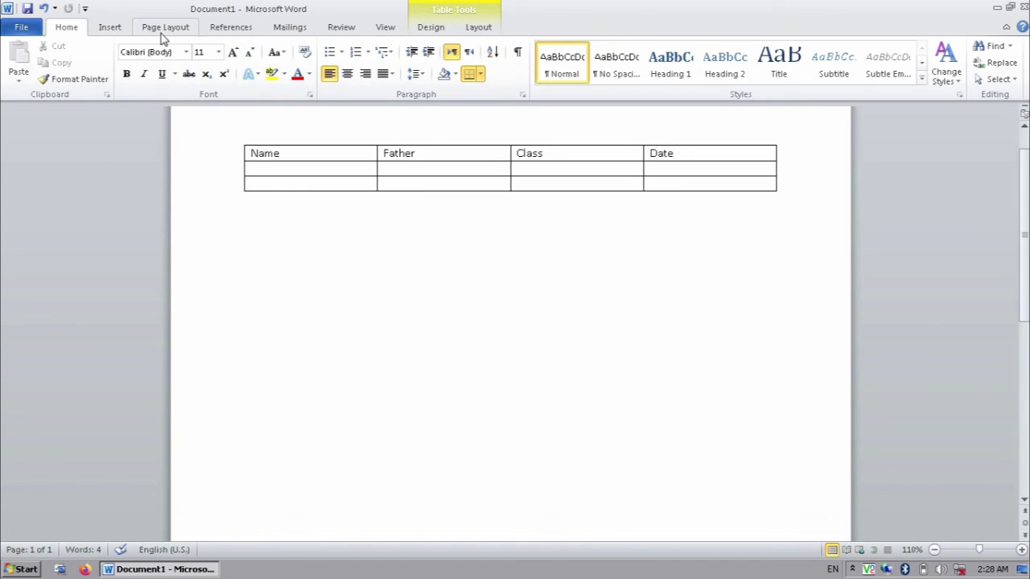
pyautogui.click(111, 30)
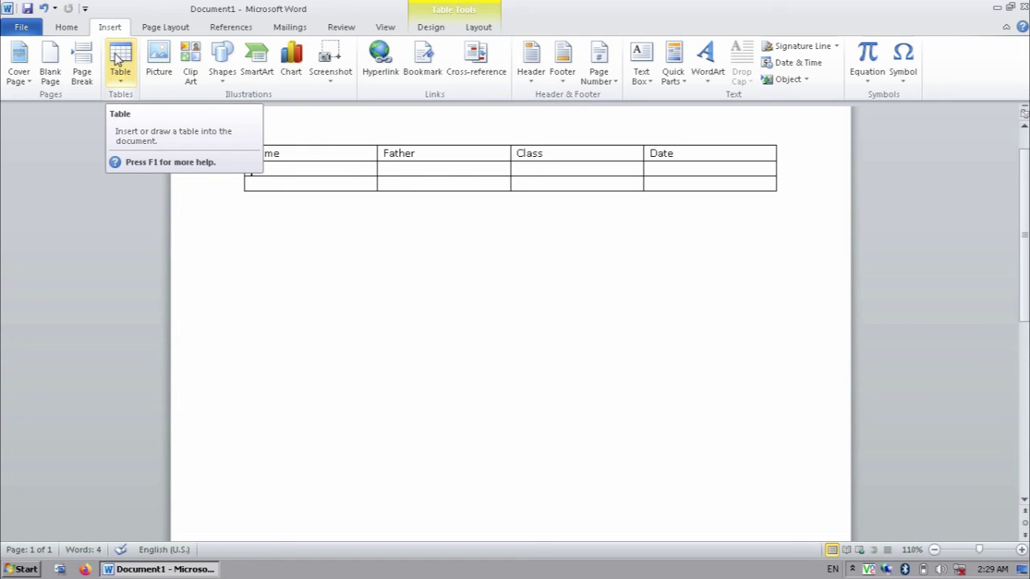
pyautogui.click(852, 570)
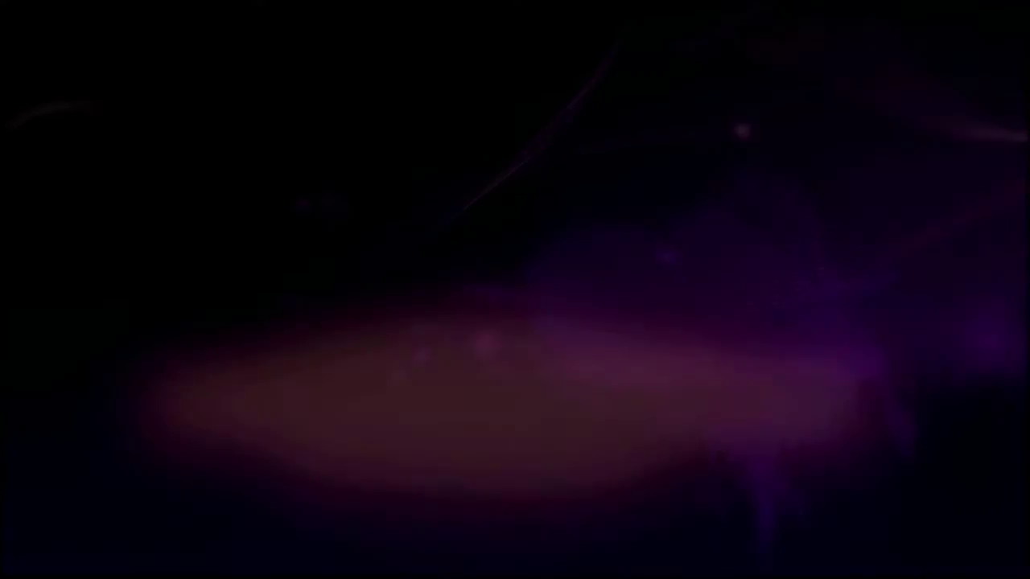